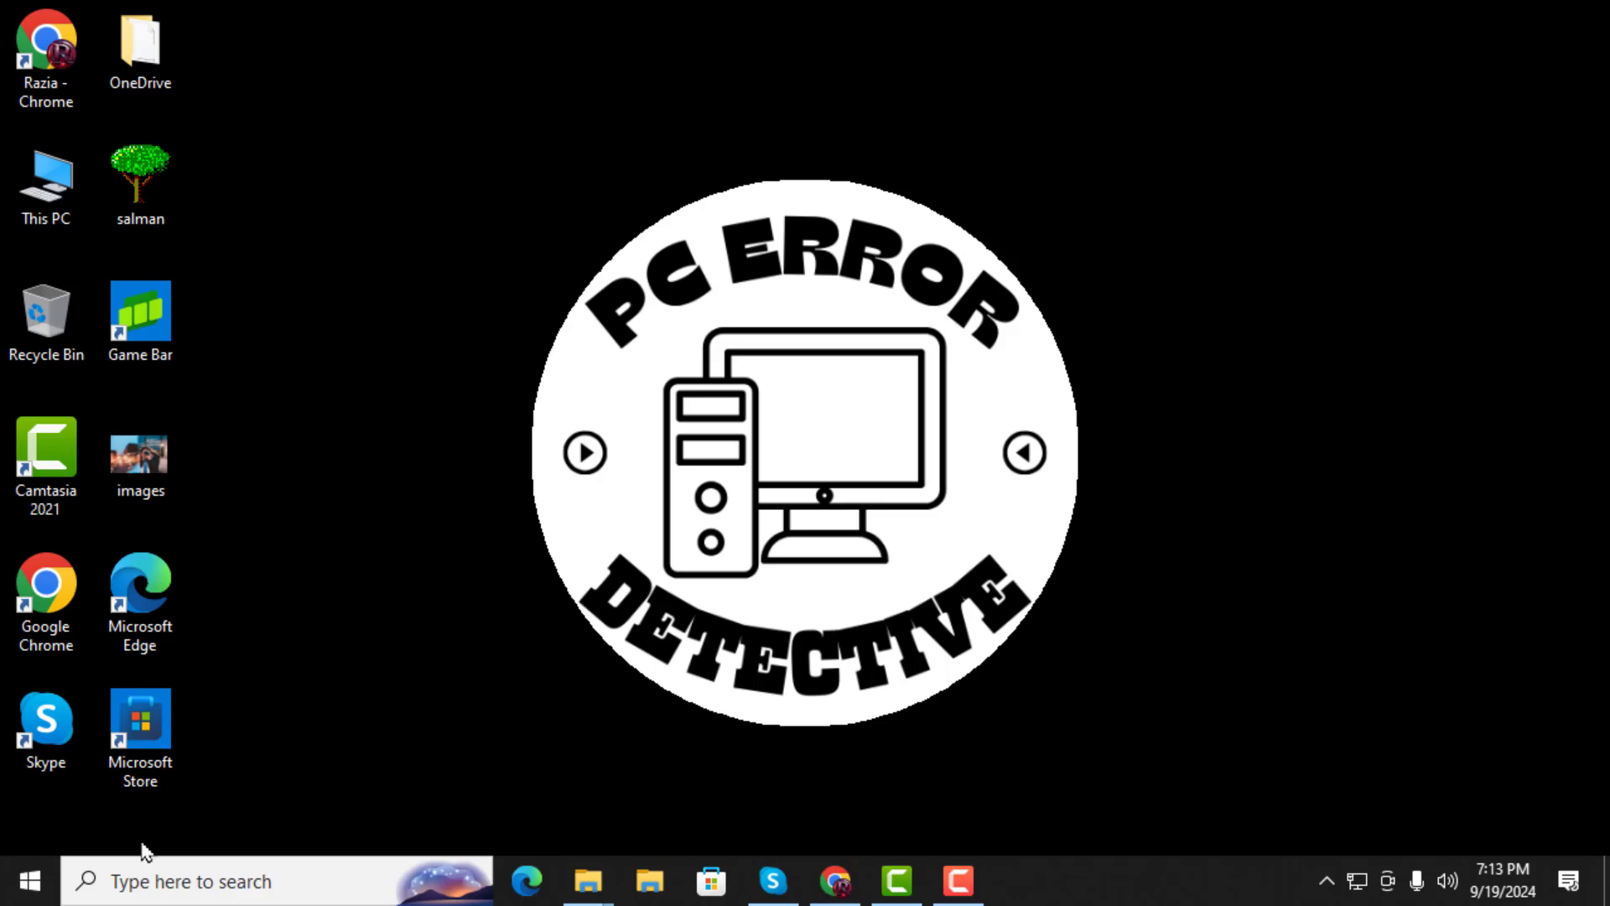
Search for 'windows' and launch the Windows Security app from the Apps results.
left_click(101, 881)
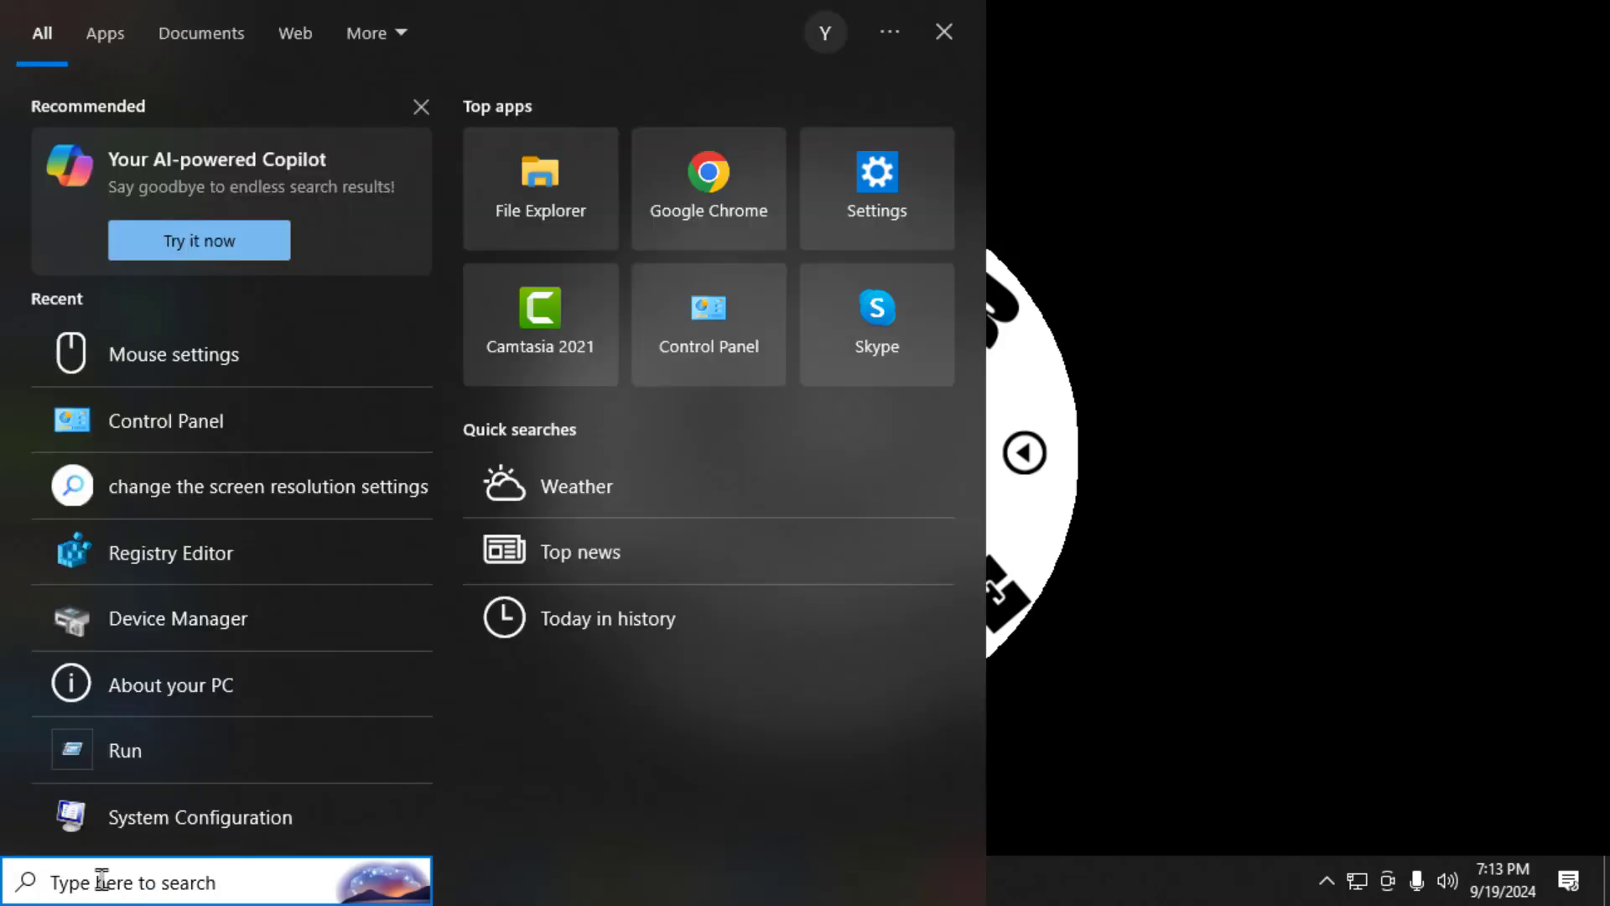
type("win")
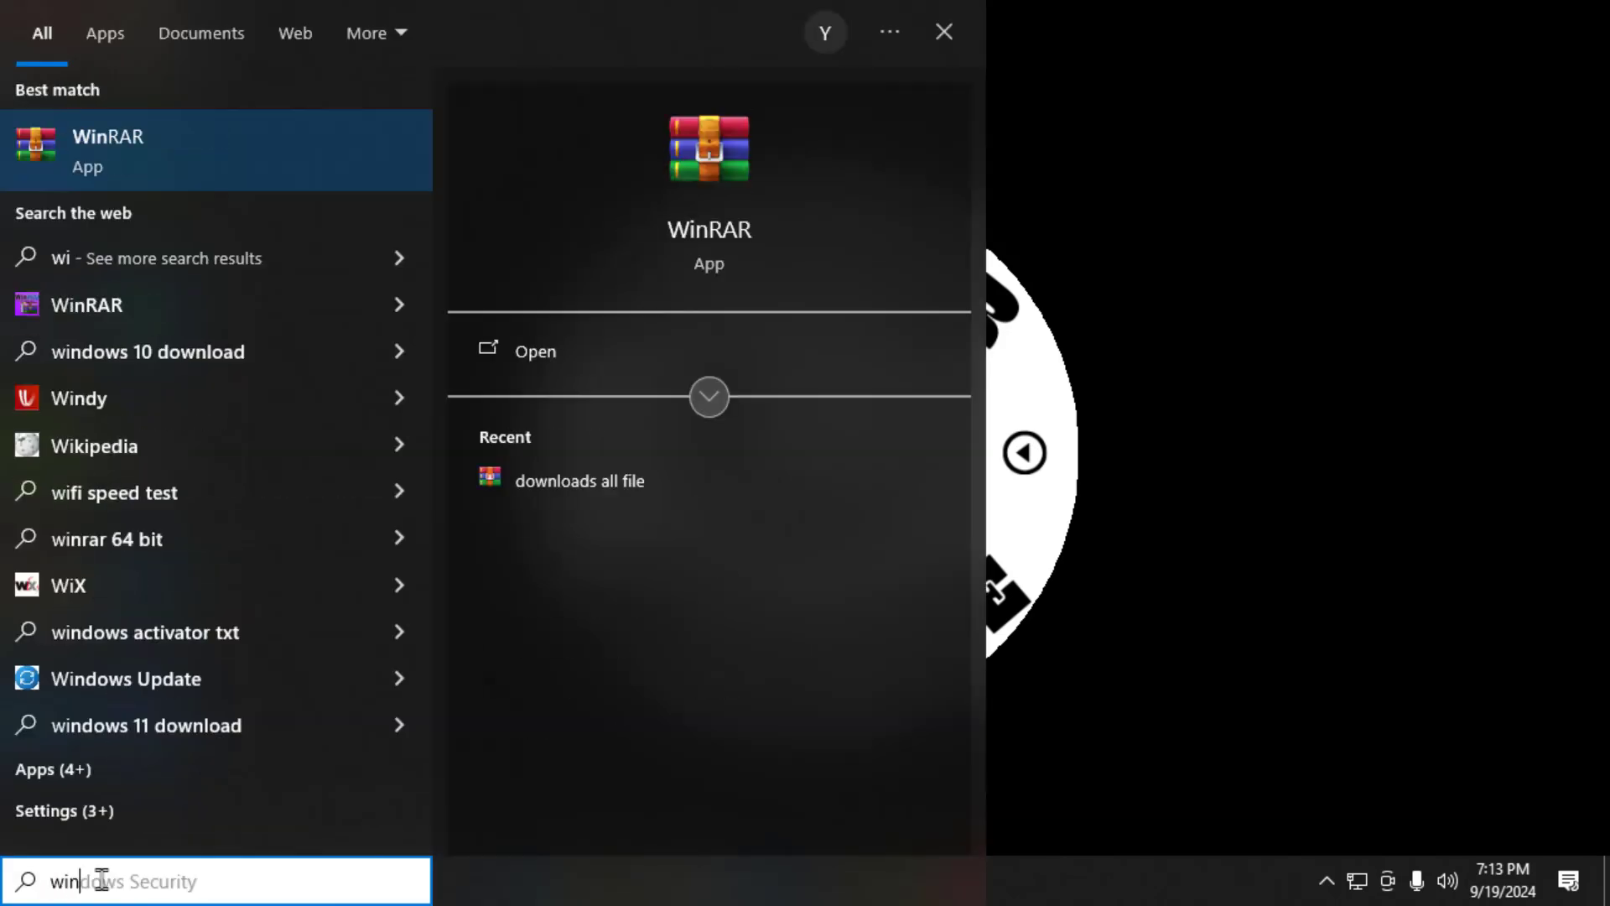
type("dows")
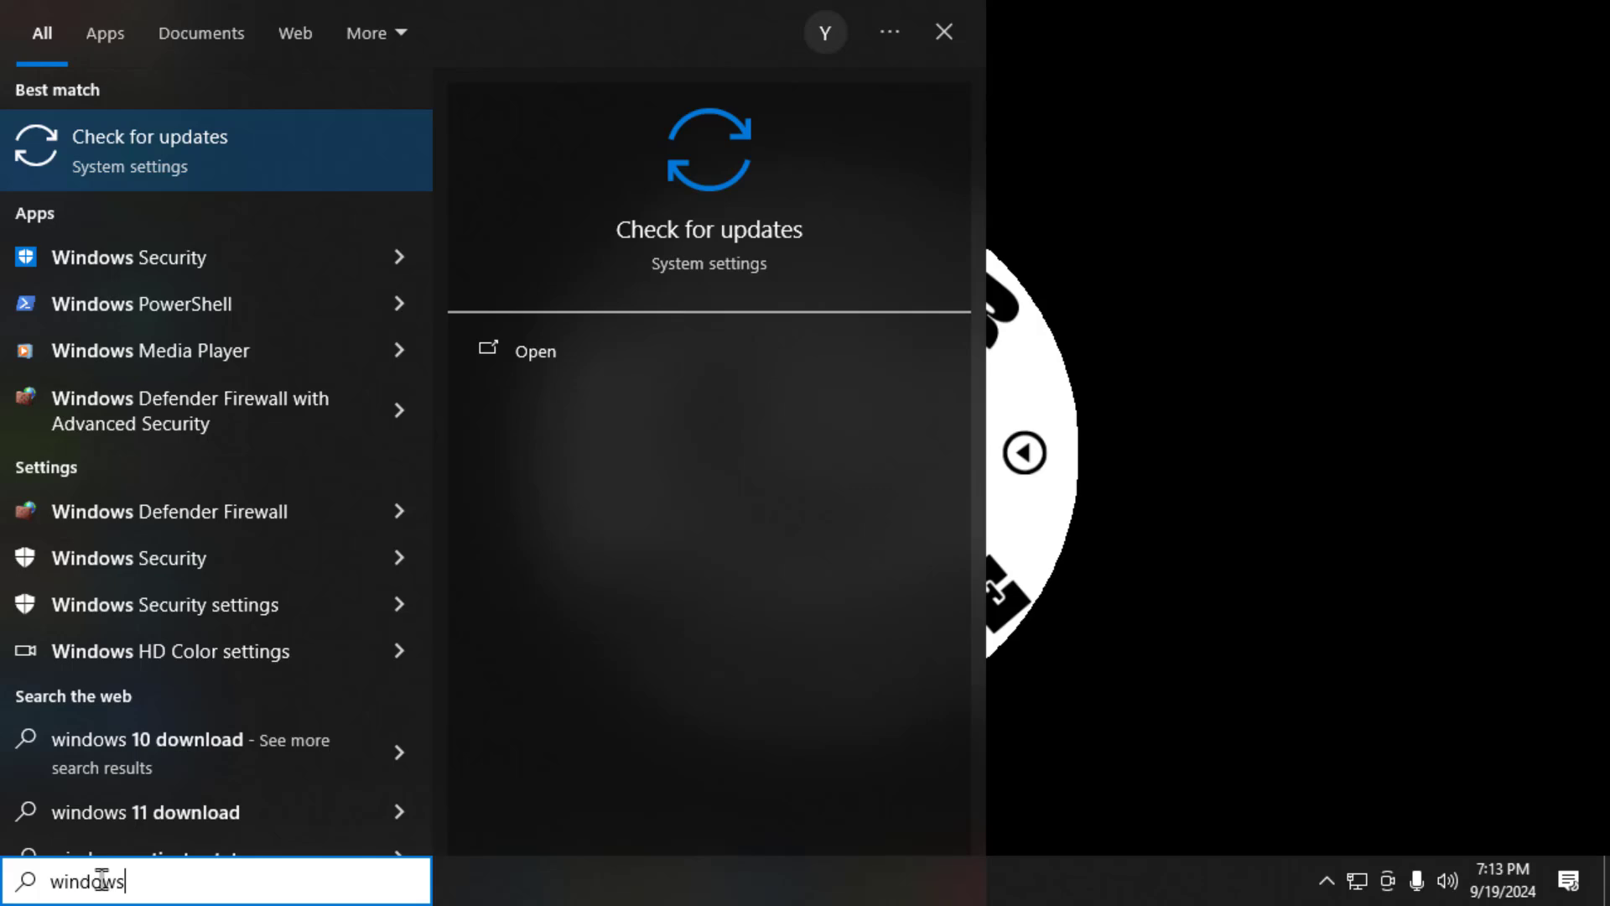
left_click(262, 276)
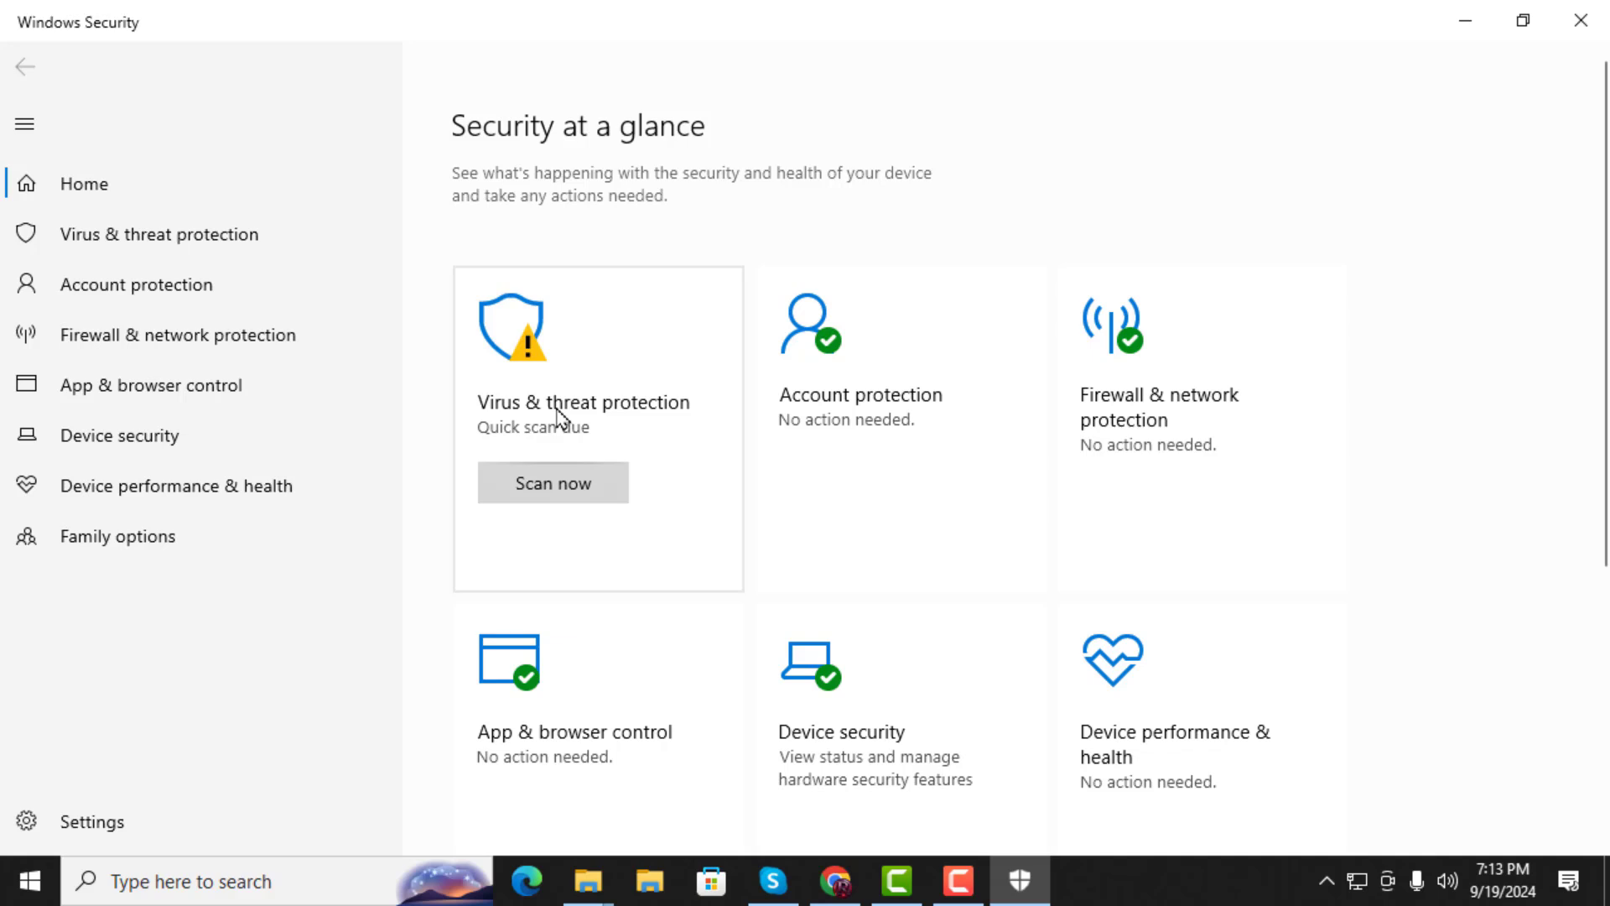
Go to Virus & threat protection and its Manage settings page.
left_click(557, 415)
scroll(588, 482, "down", 3)
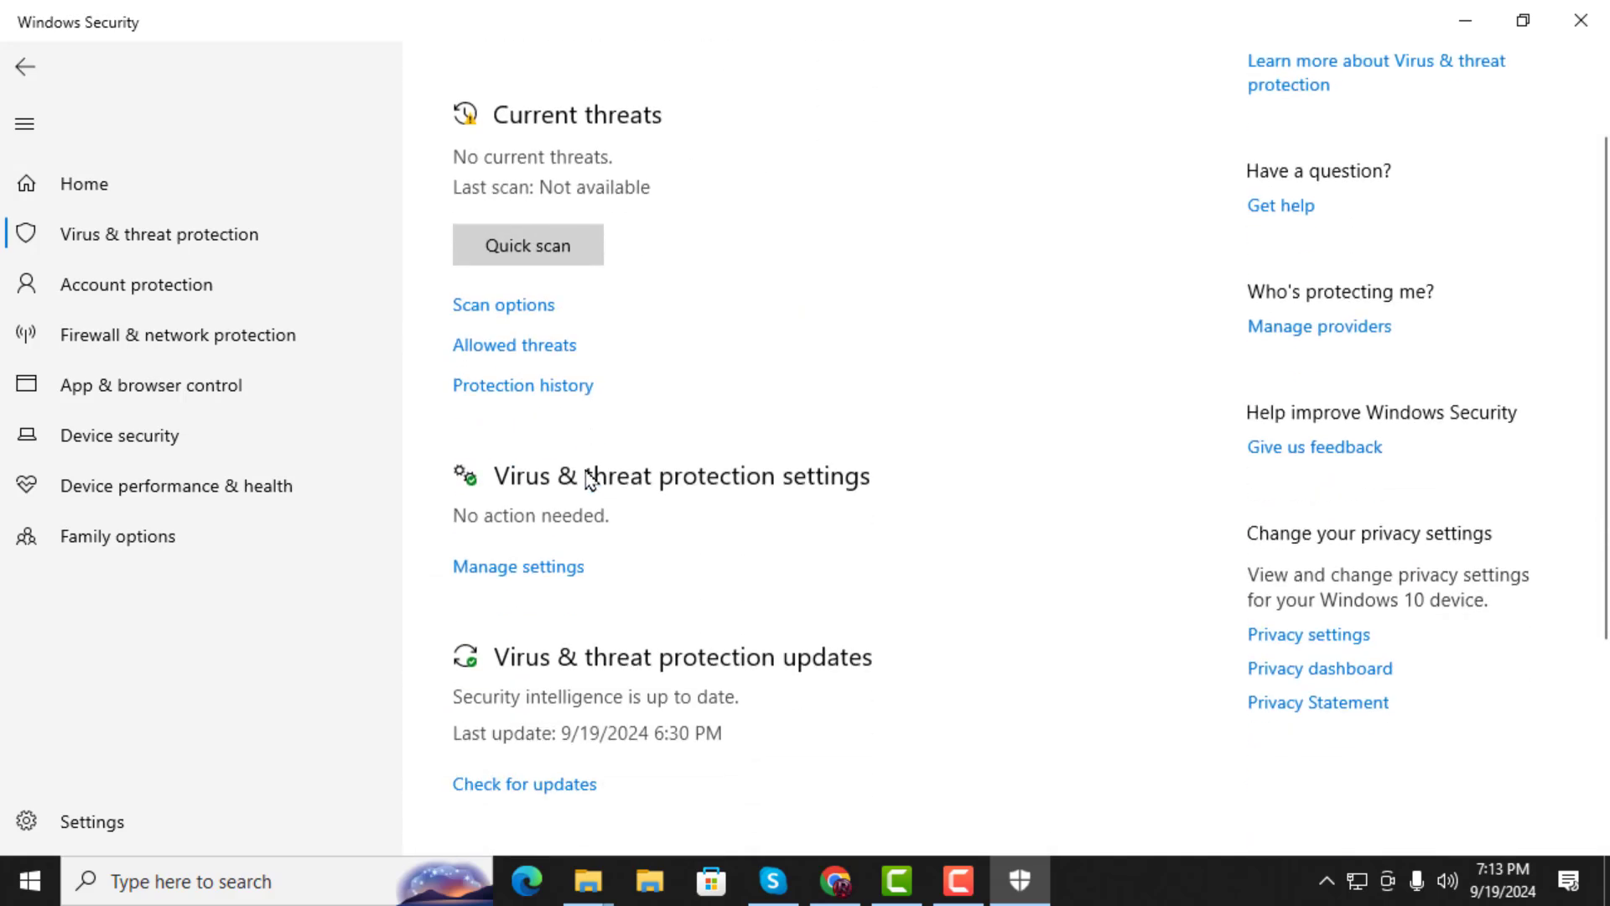
left_click(551, 569)
scroll(750, 500, "down", 3)
scroll(750, 499, "down", 3)
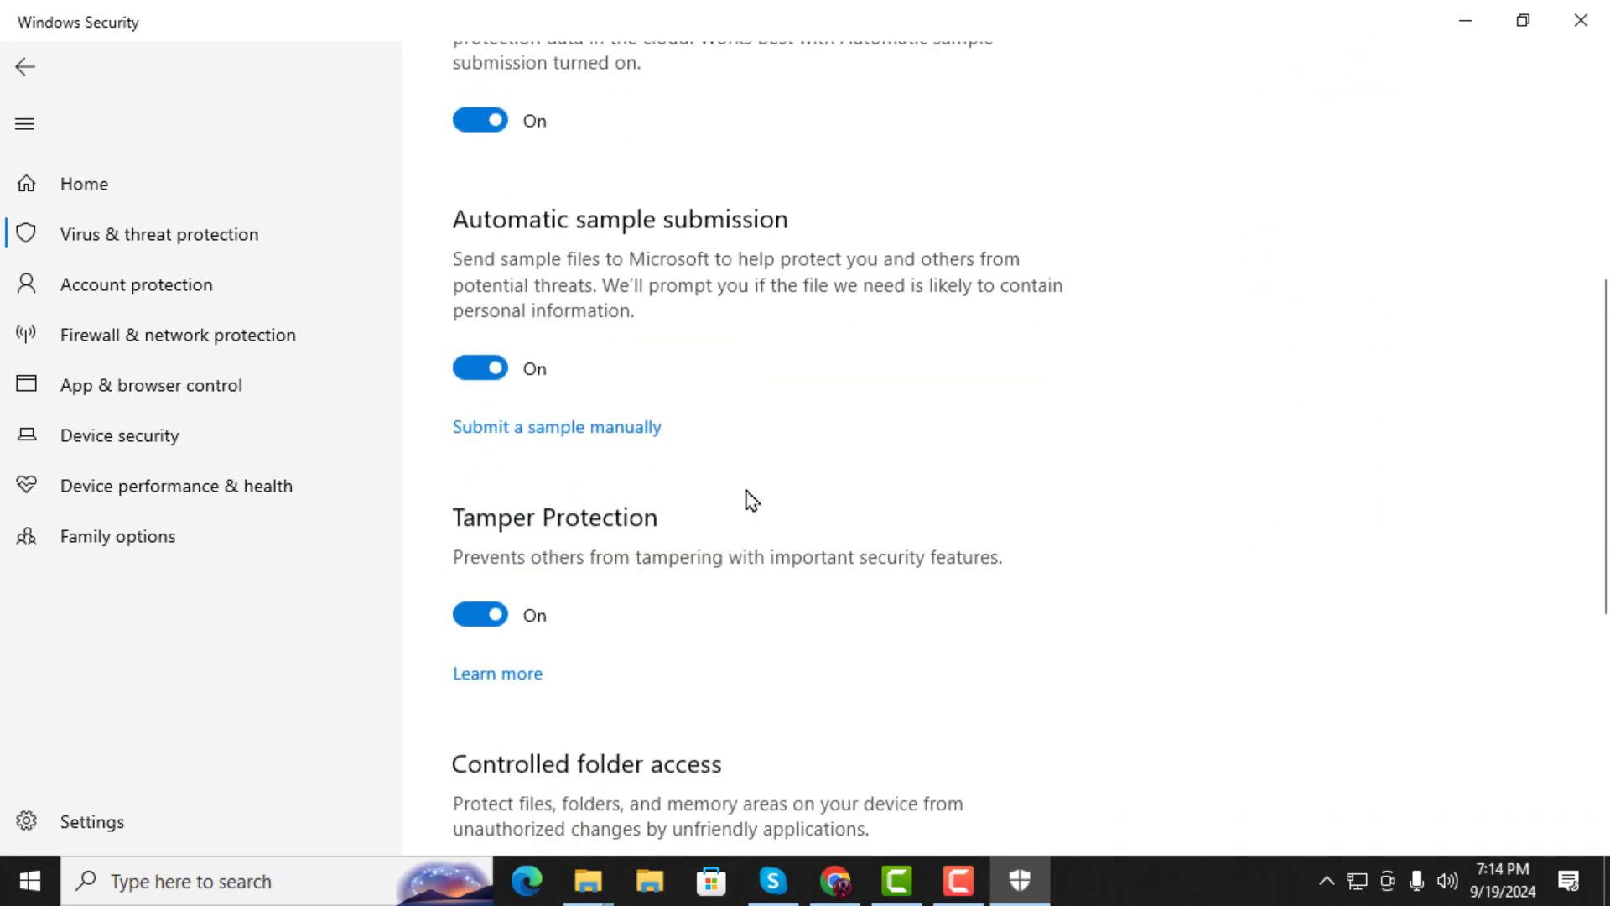
scroll(750, 500, "down", 1)
scroll(756, 494, "down", 1)
scroll(756, 492, "down", 2)
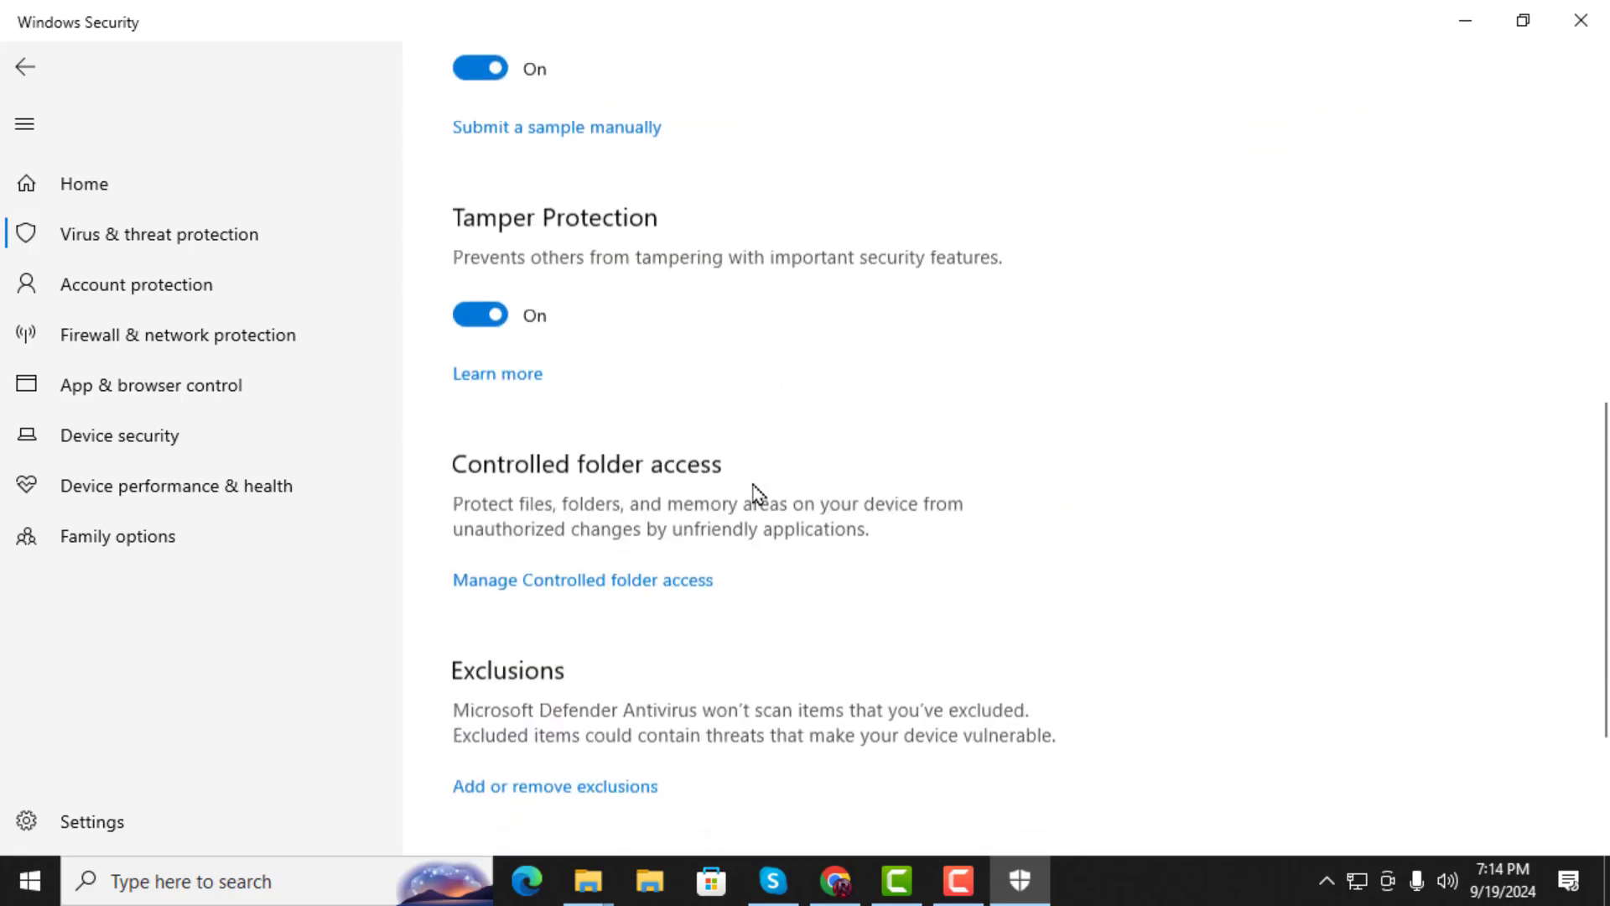
scroll(756, 491, "down", 2)
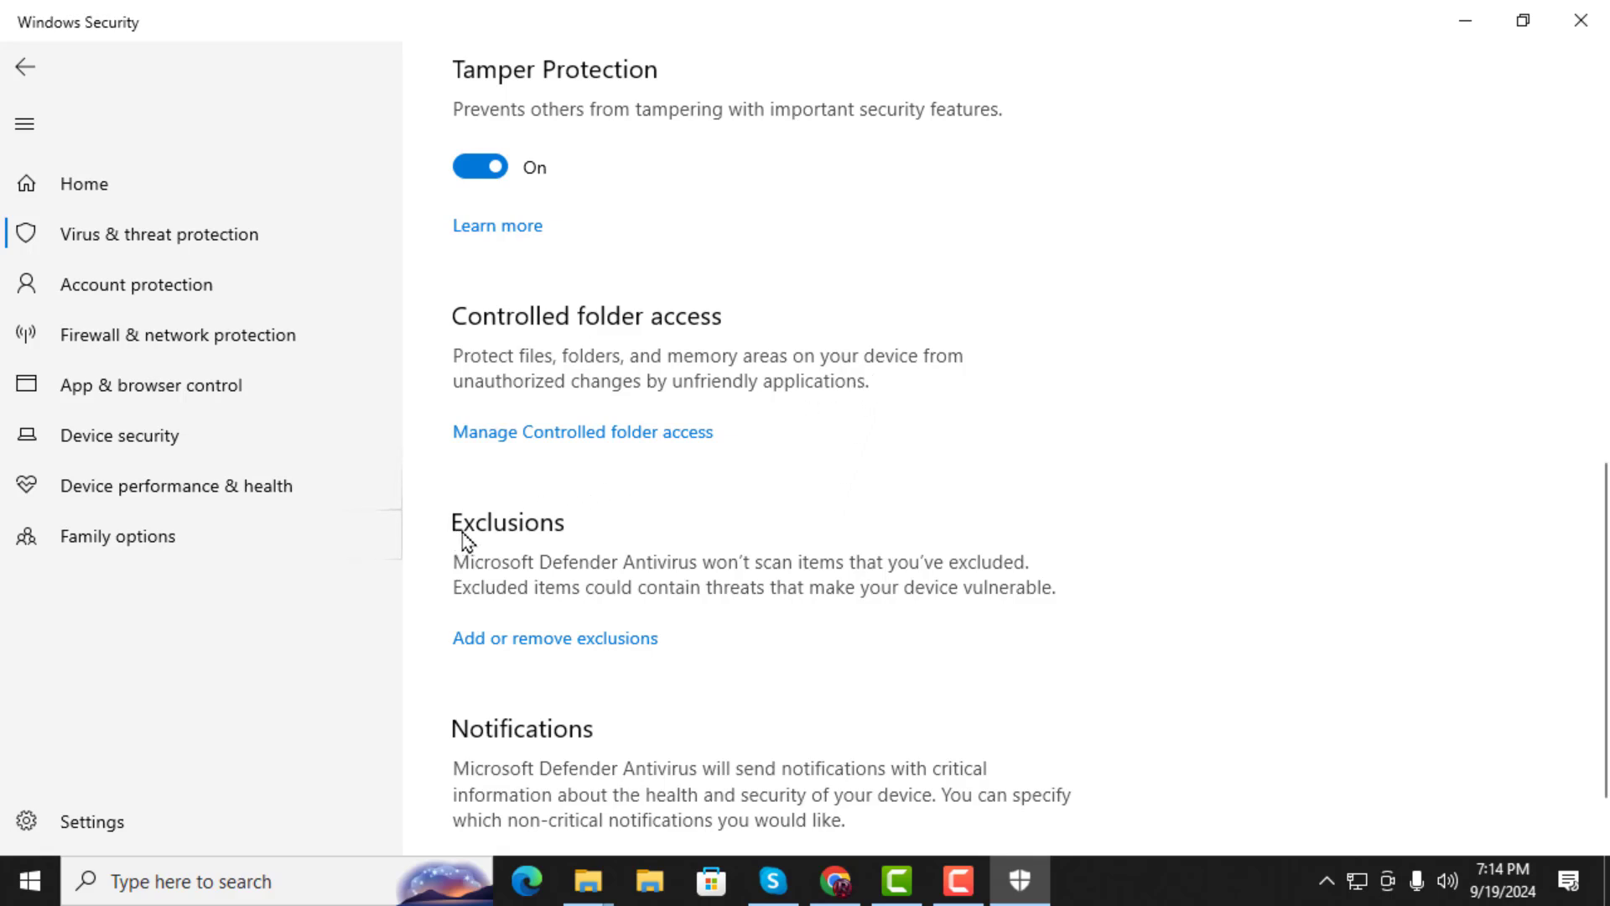
Go to Add or remove exclusions, which reports missing permissions.
left_click(580, 642)
scroll(579, 651, "up", 5)
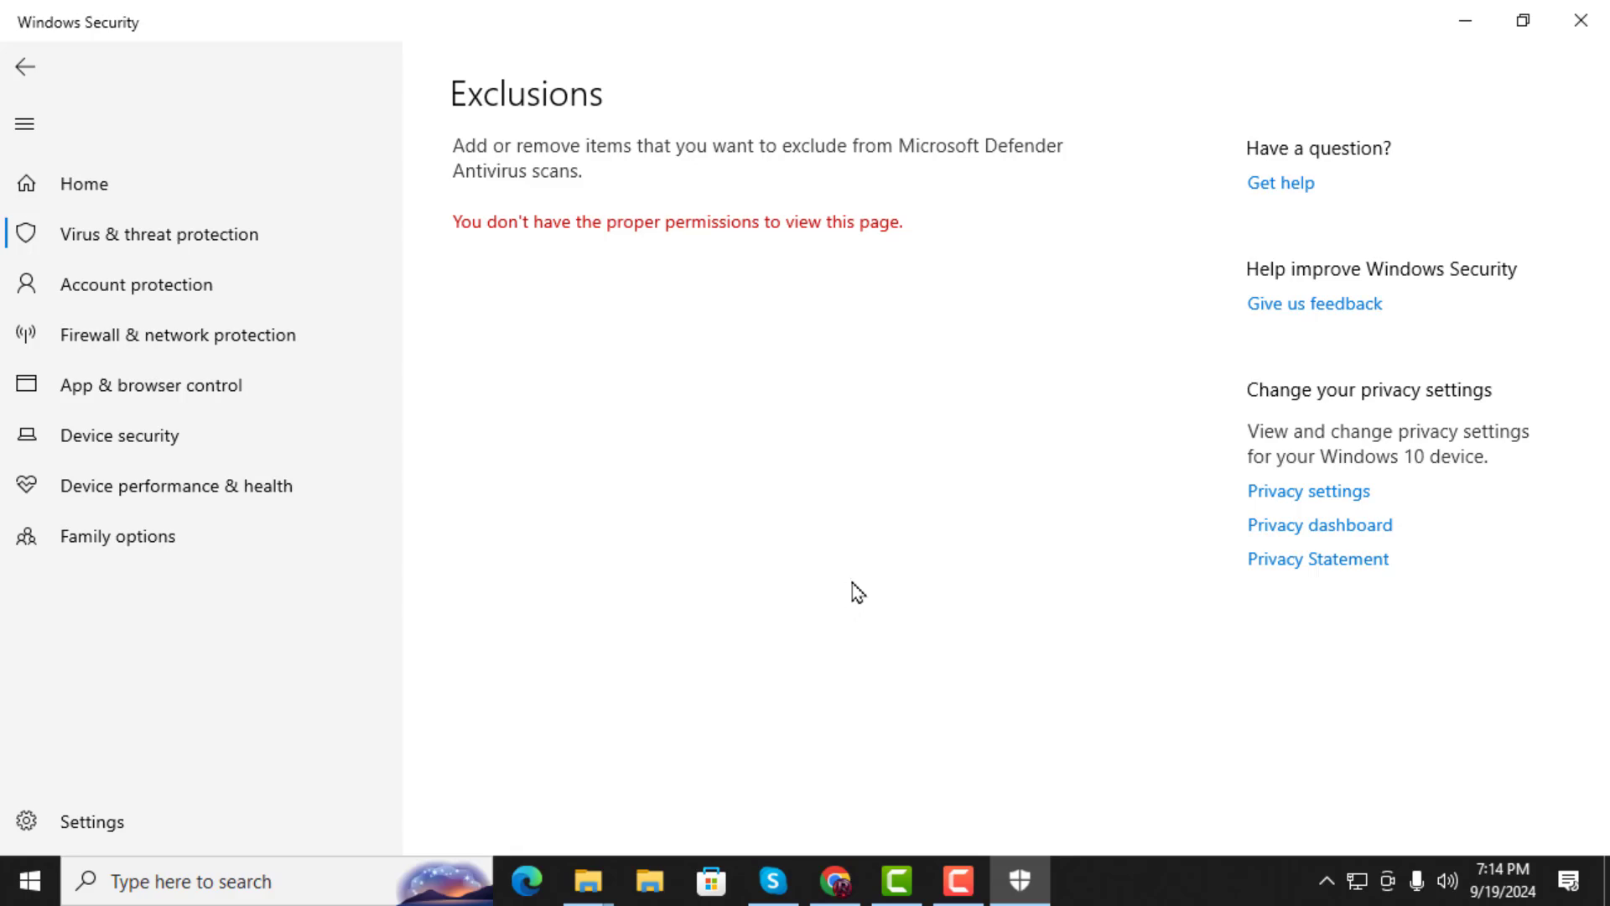
Minimize Windows Security and launch Settings from the Start button's power-user menu.
left_click(1465, 22)
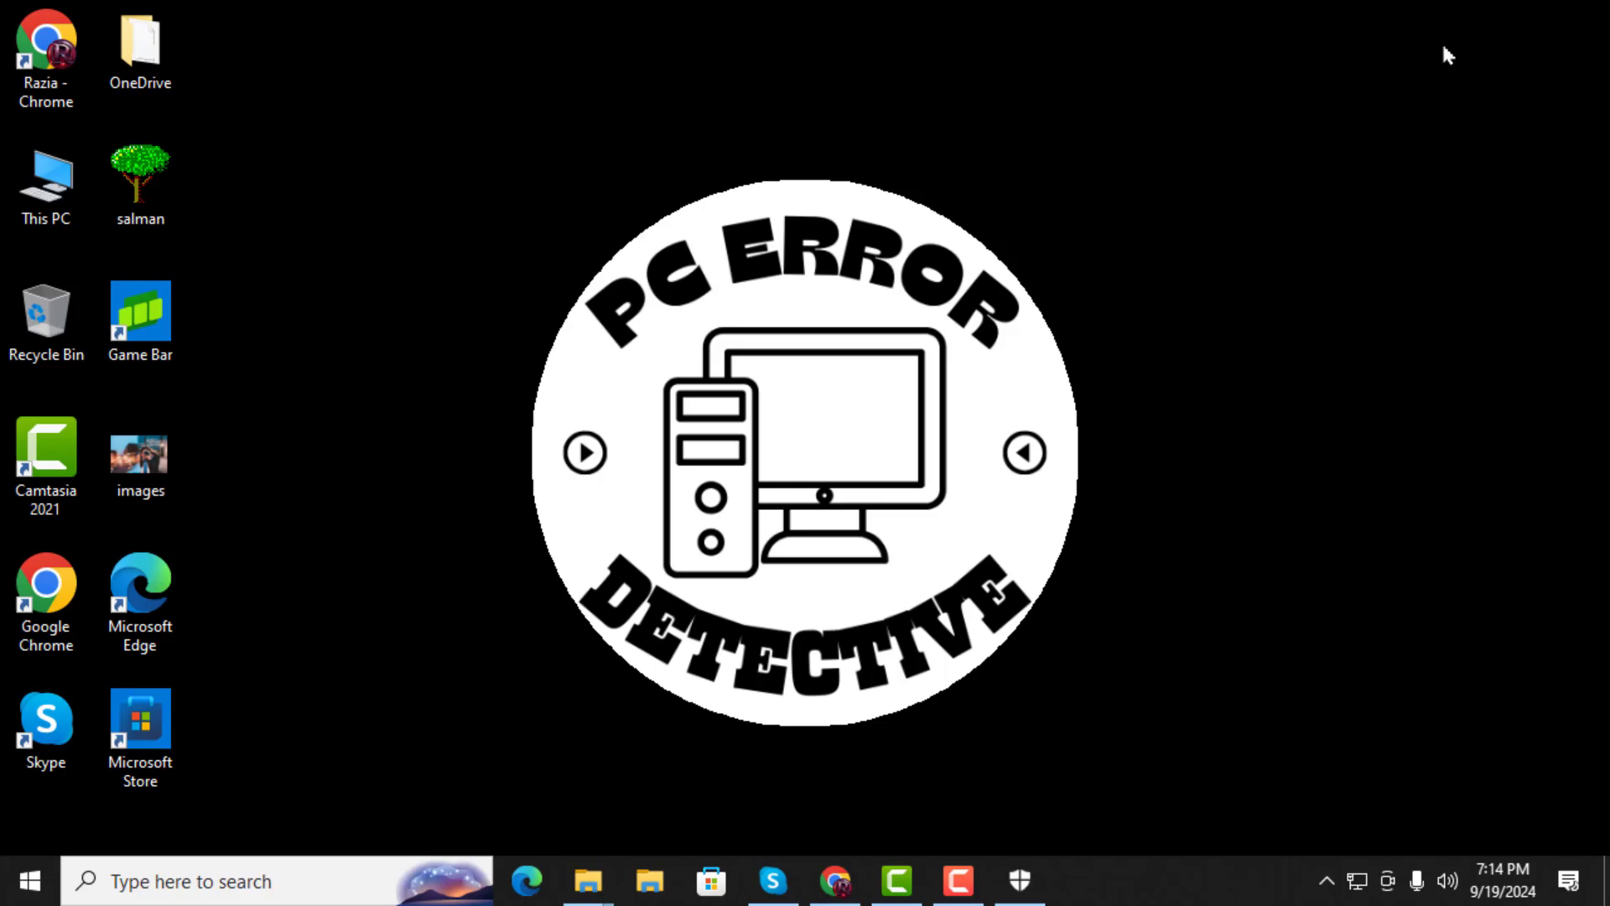
right_click(30, 881)
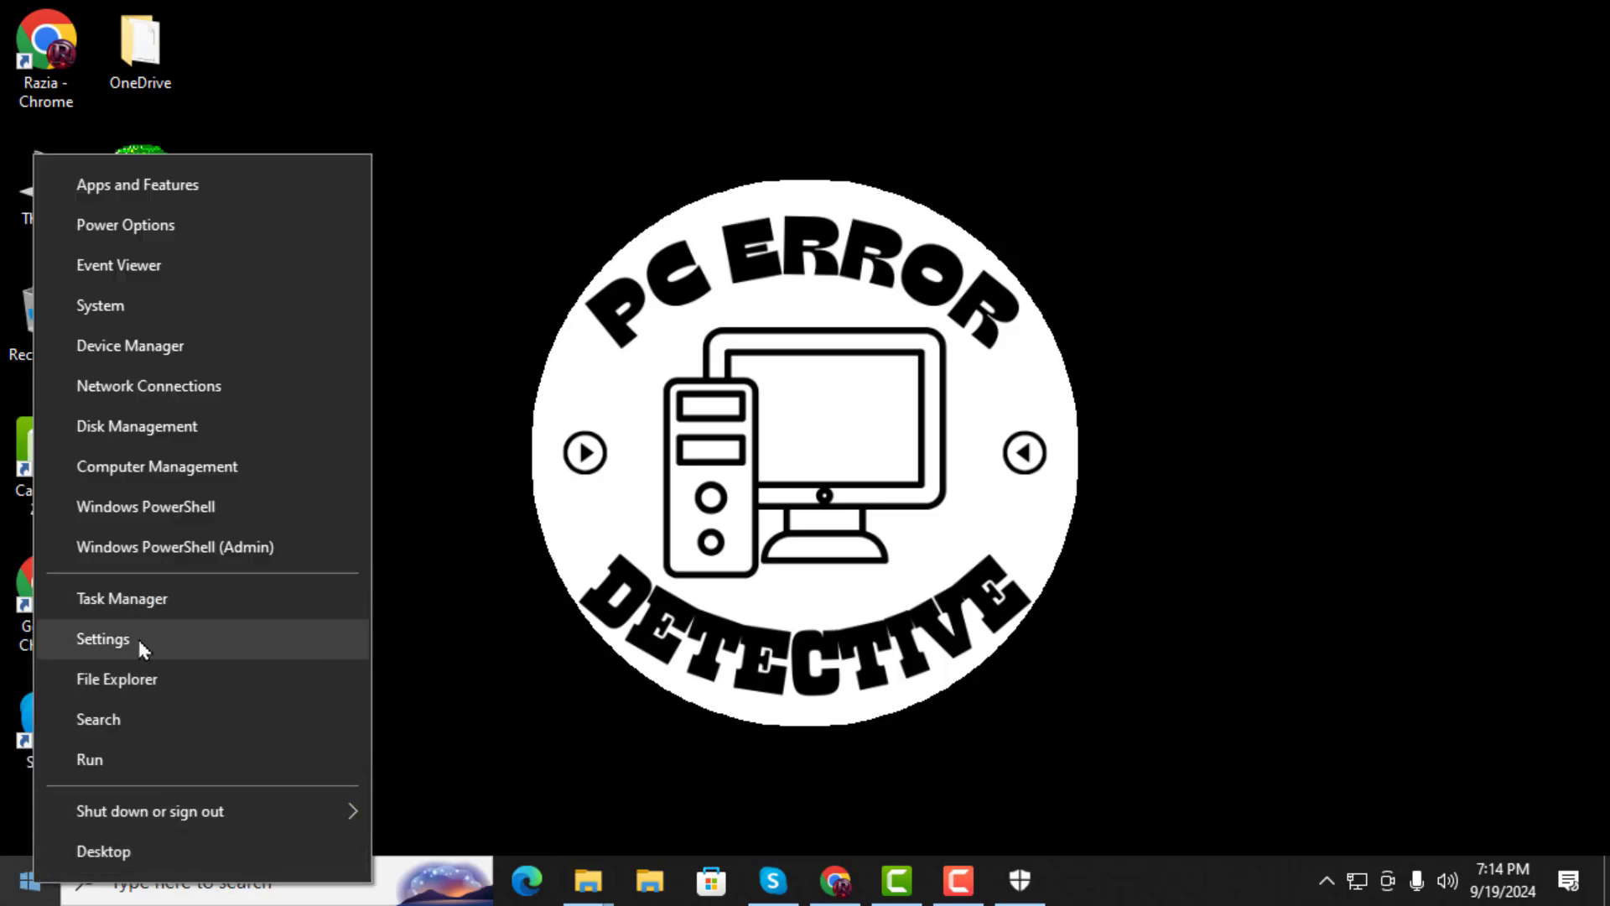
left_click(103, 638)
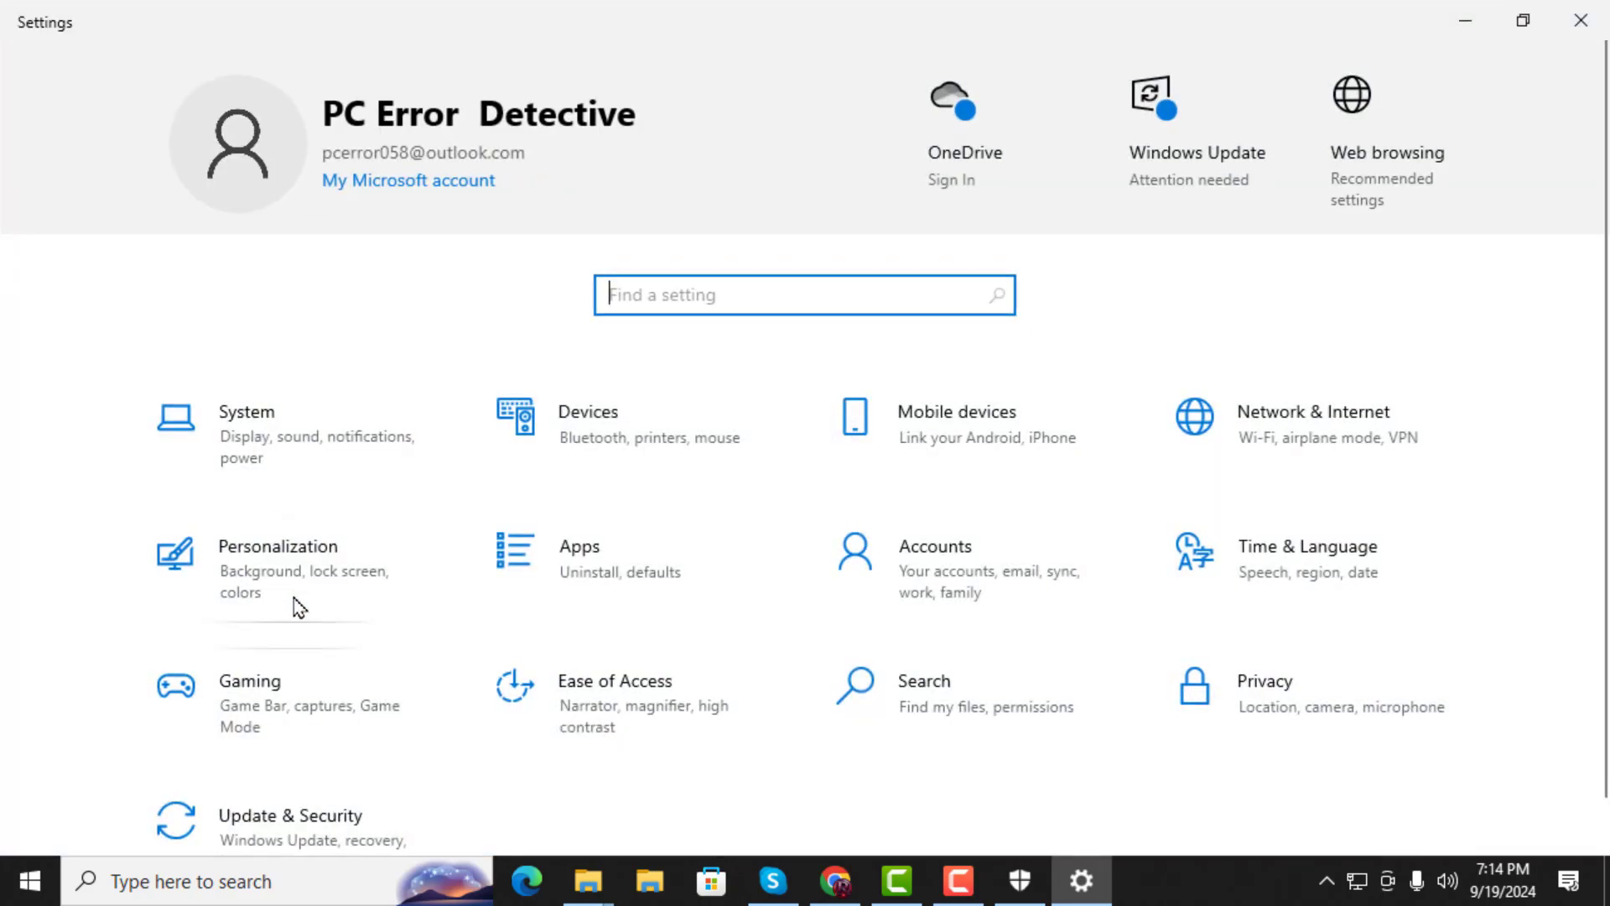
Navigate to Update & Security, then its Windows Security page.
left_click(282, 825)
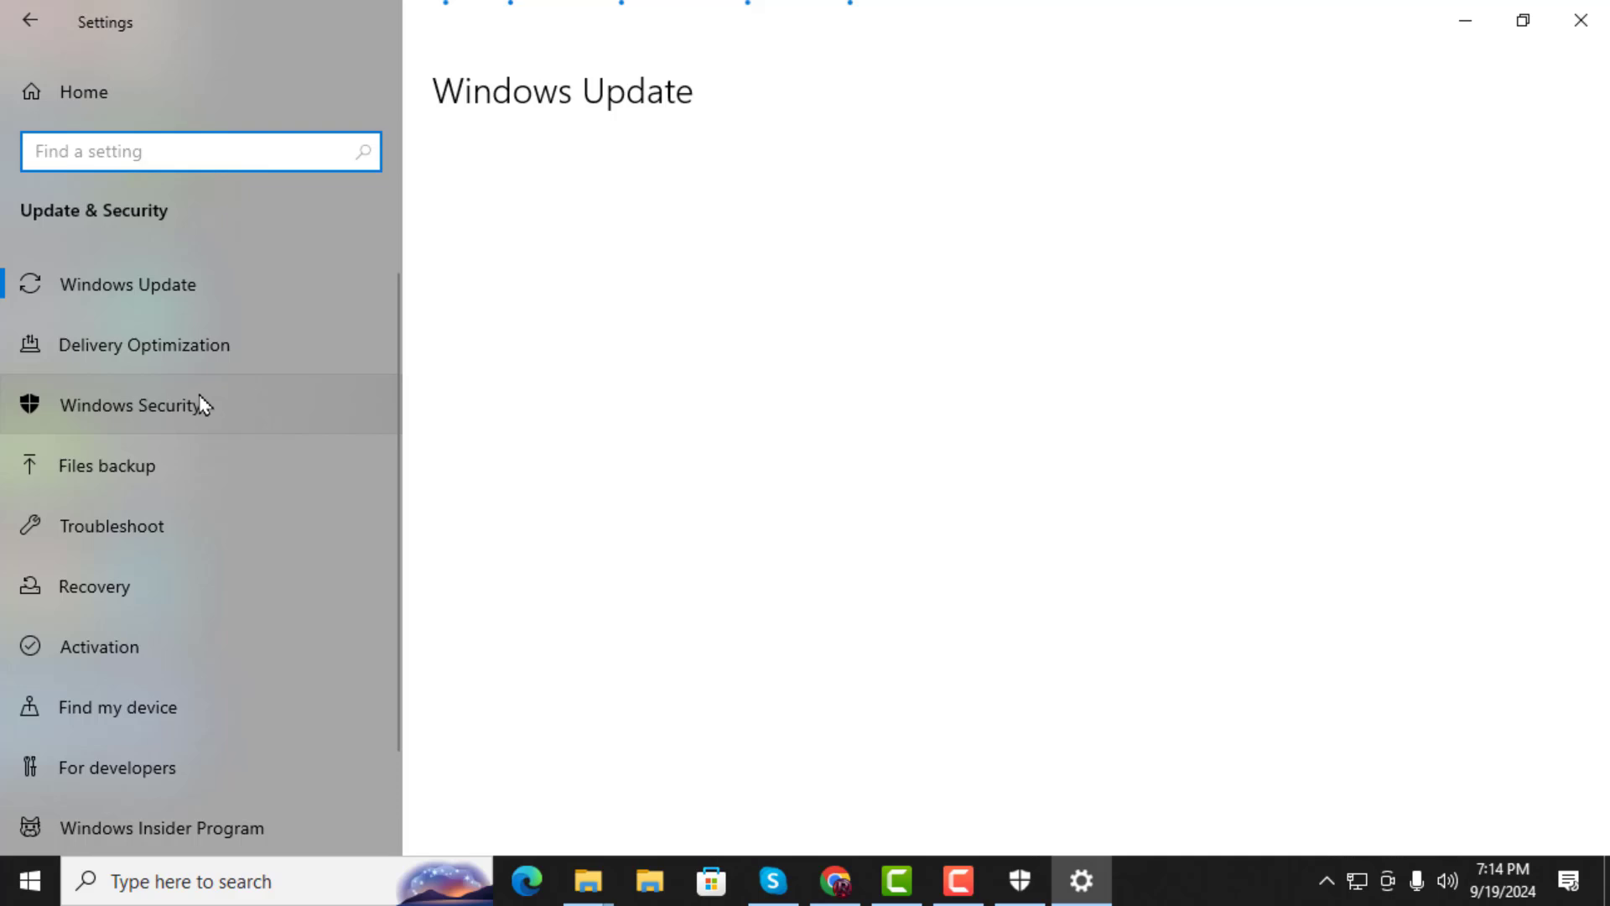
left_click(206, 419)
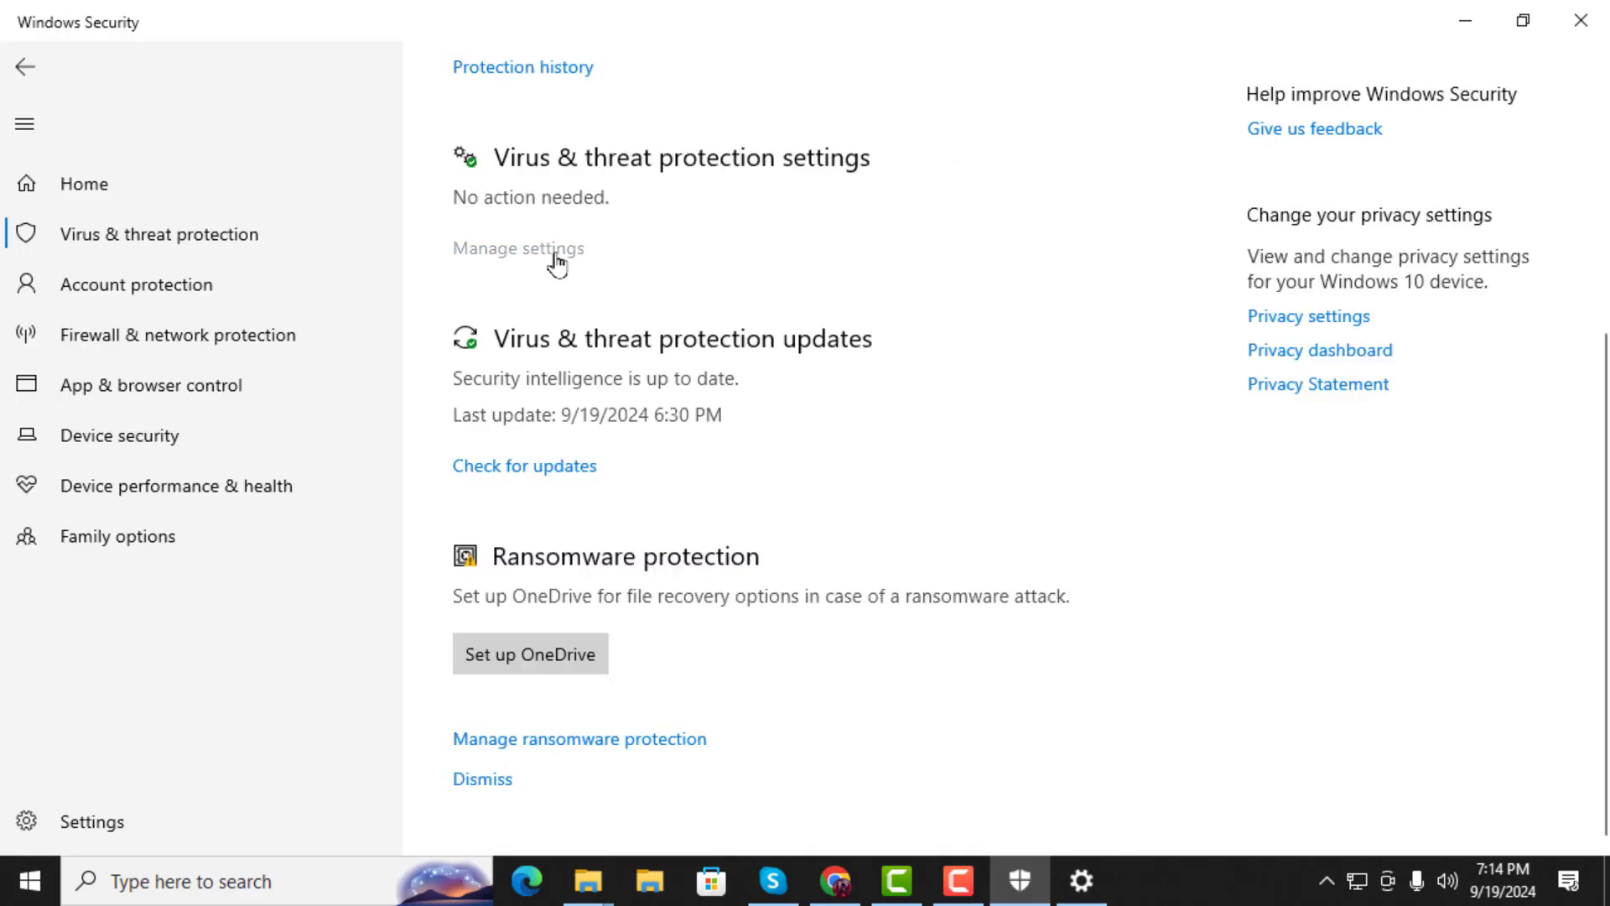
Switch Real-time protection Off in the Virus & threat protection settings.
left_click(519, 248)
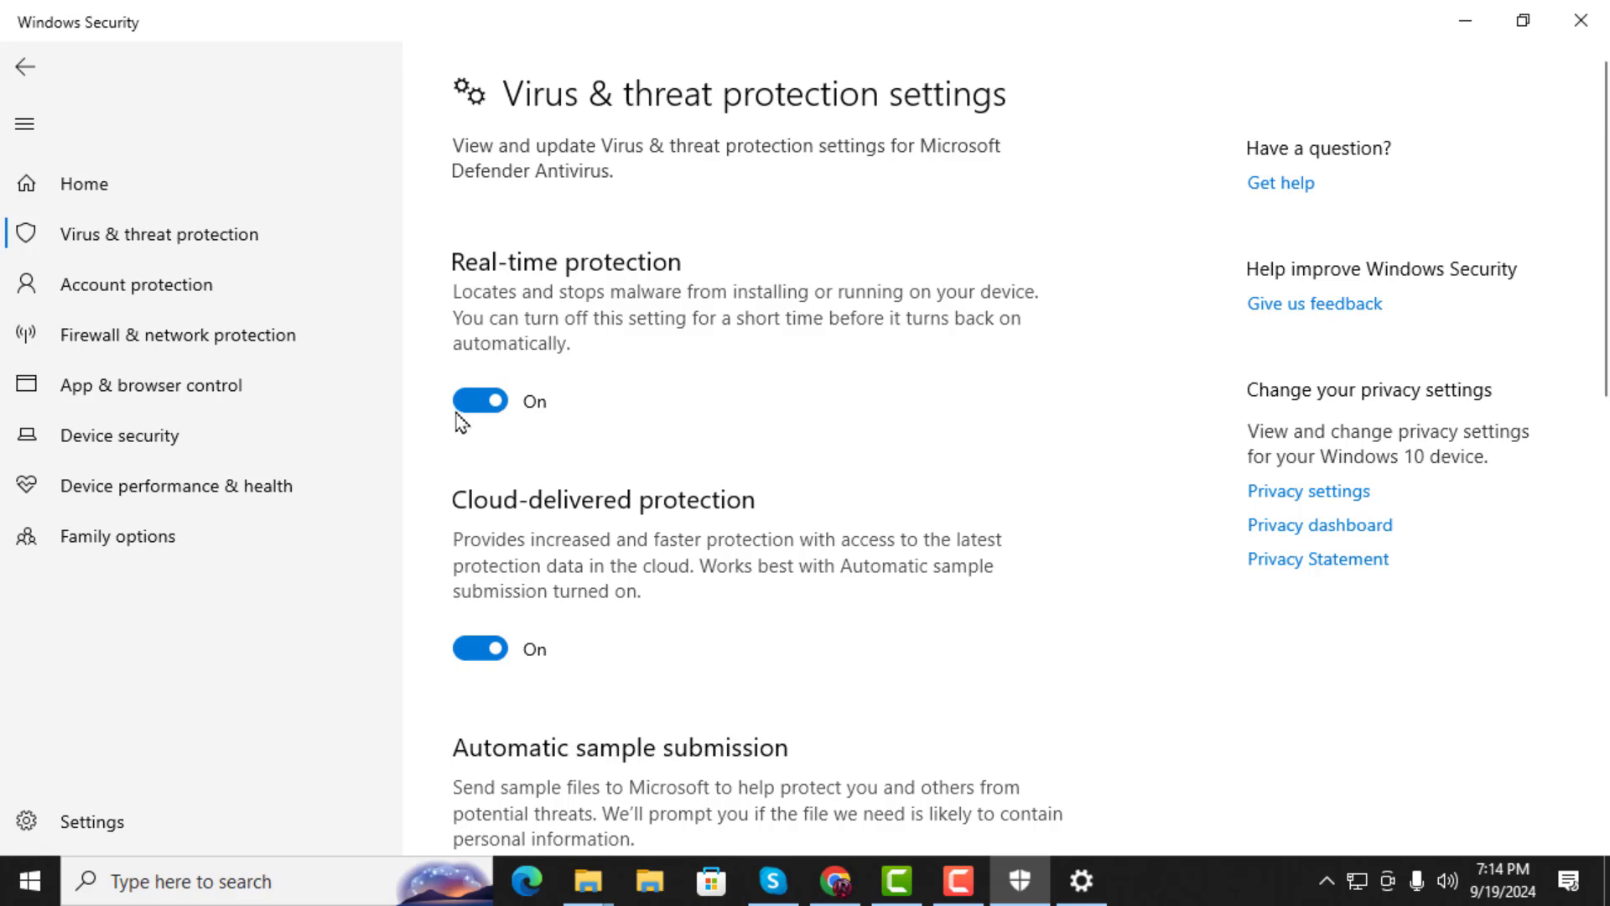
left_click(479, 401)
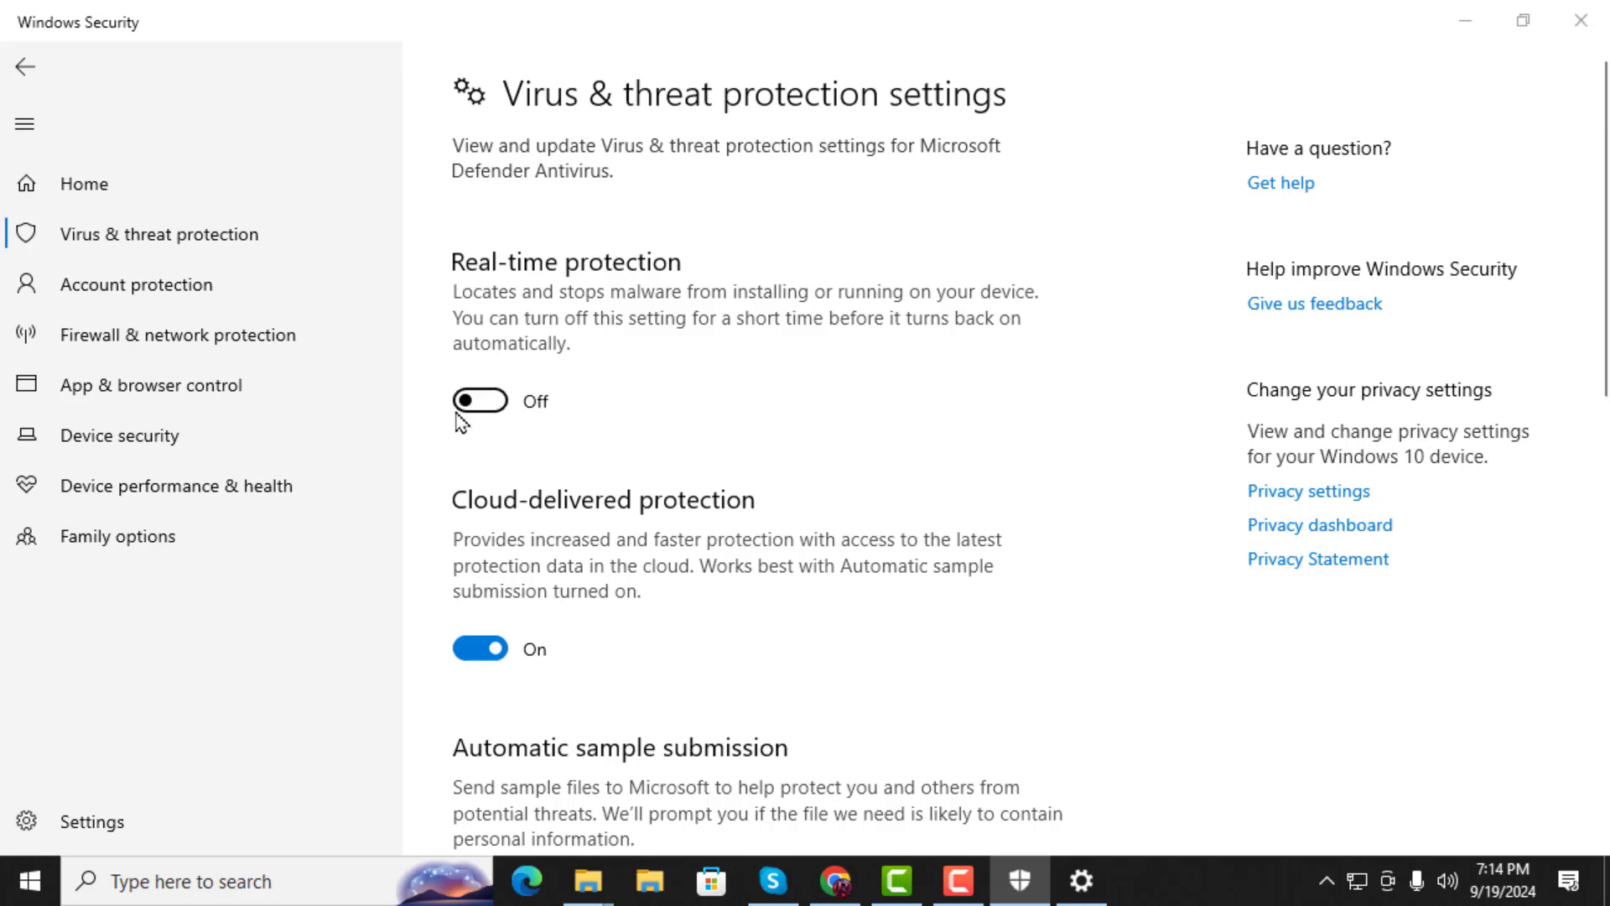